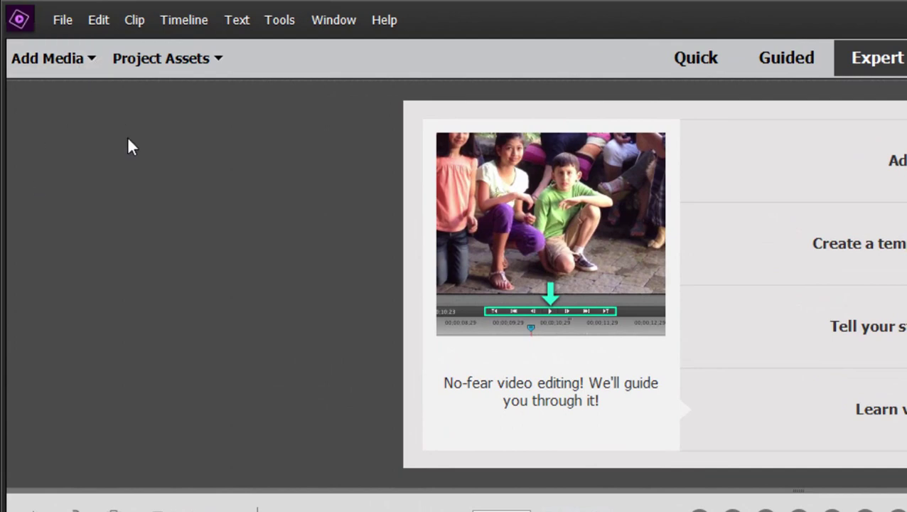
- Look over the File > New options, then dismiss the menu without choosing anything
click(70, 20)
mouse_move(76, 47)
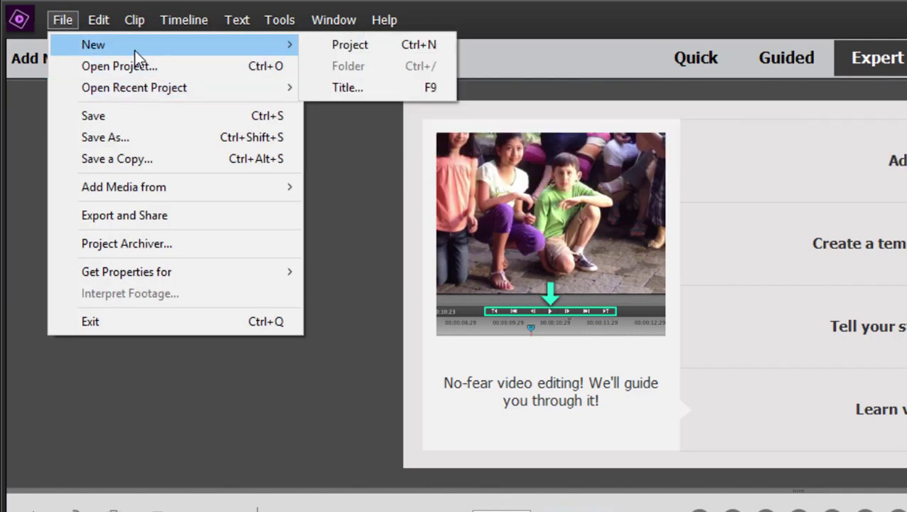
key(Escape)
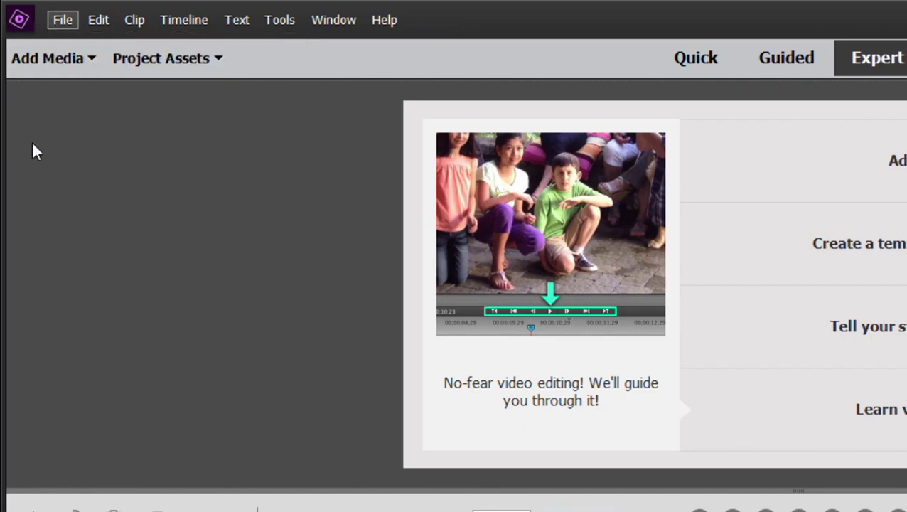
- Open the Add Media 'Files and folders' browser and enlarge it to show more clips
click(58, 60)
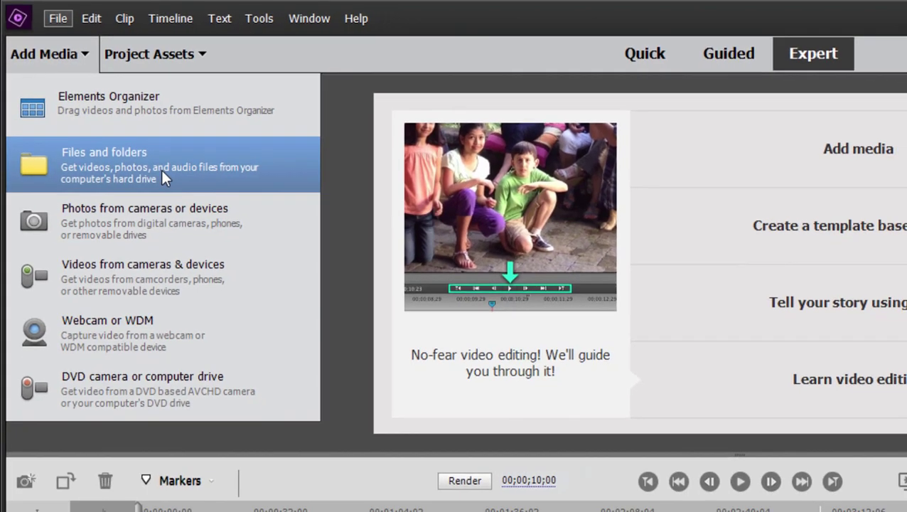
click(177, 190)
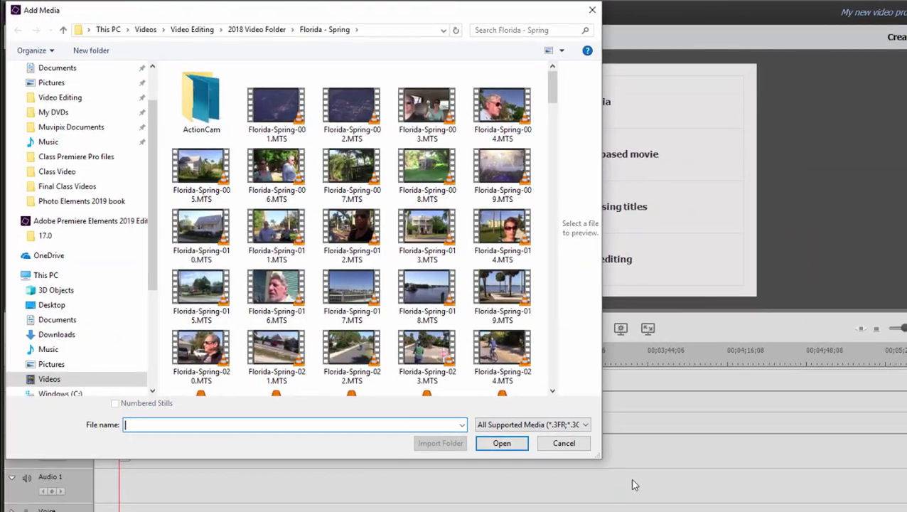
drag(599, 457, 642, 493)
- Select Florida-Spring-007 through 010, plus 014 and 016, and import them
shift+click(283, 174)
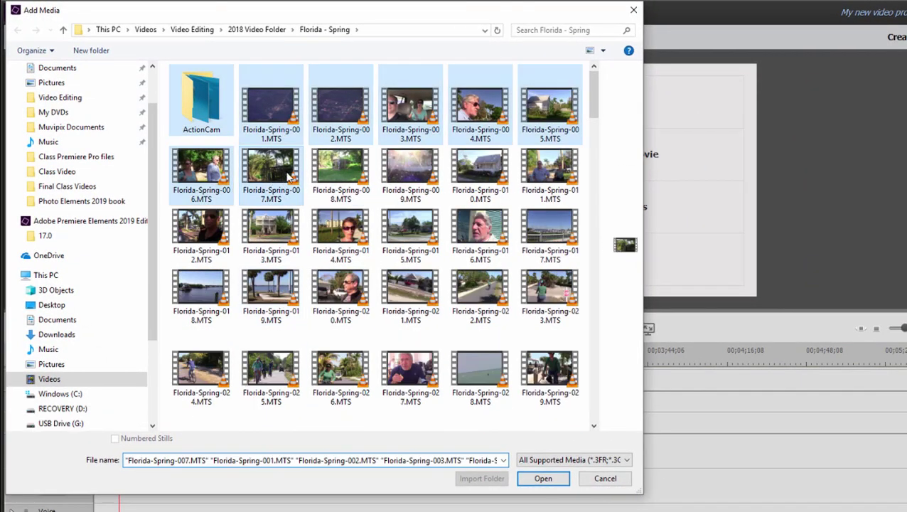
click(291, 171)
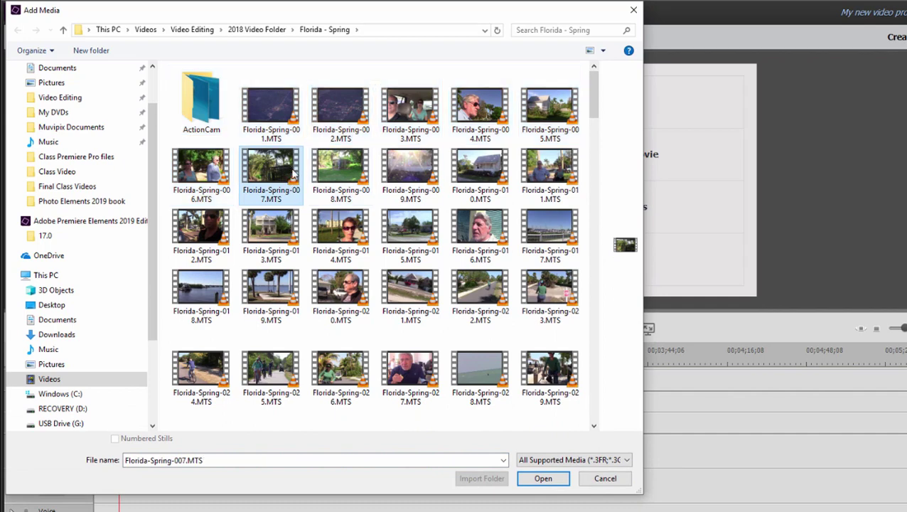
shift+click(469, 172)
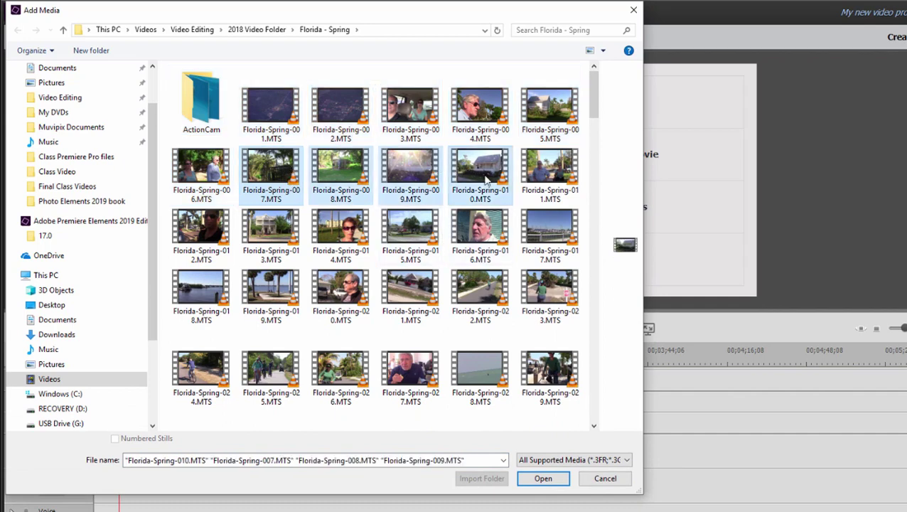
ctrl+click(353, 232)
ctrl+click(490, 232)
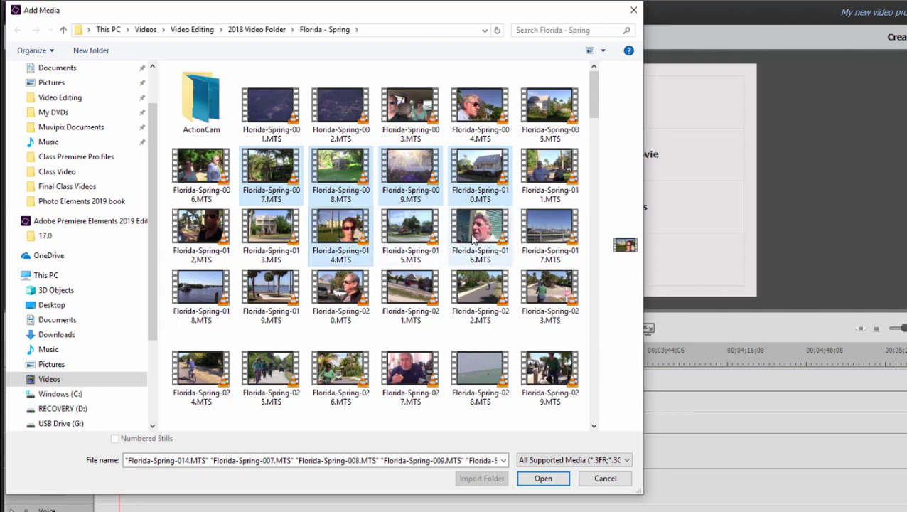
click(550, 480)
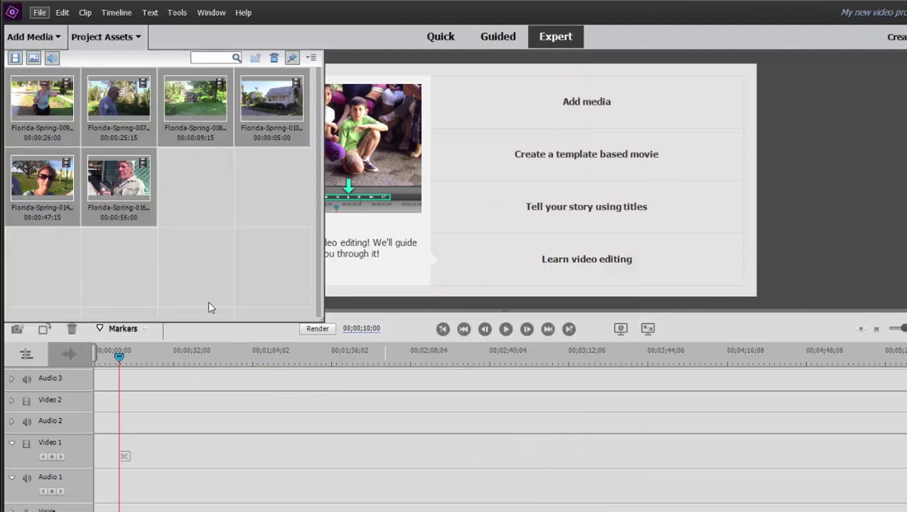
- Drop Florida-Spring-007 at the start of Video 1, then close the Project Assets panel
click(210, 188)
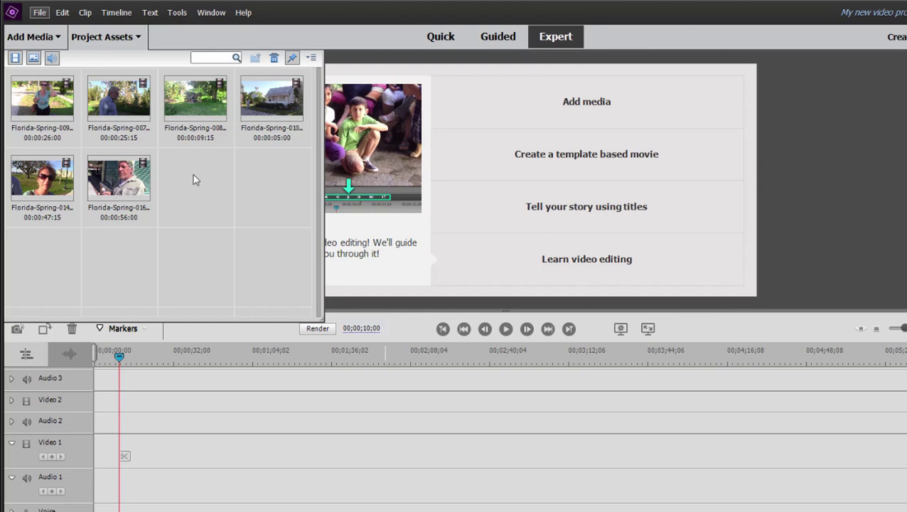
click(119, 107)
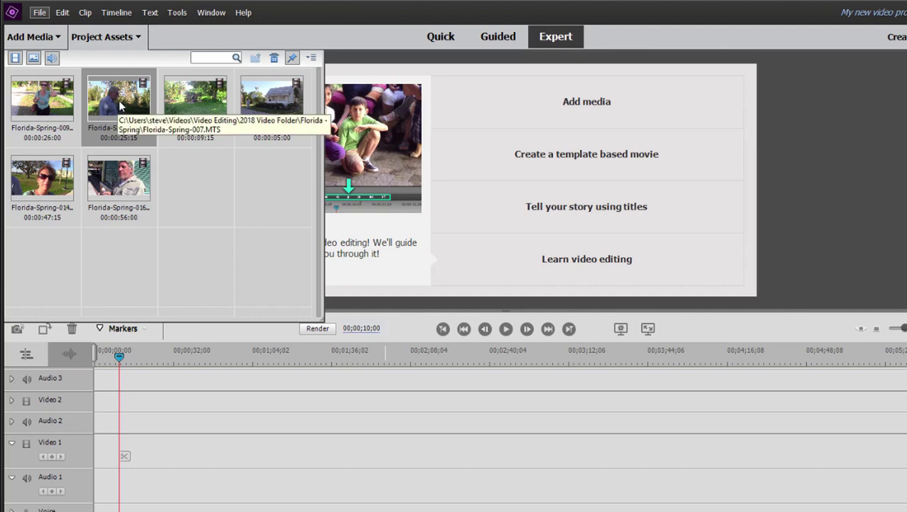
drag(119, 106, 89, 486)
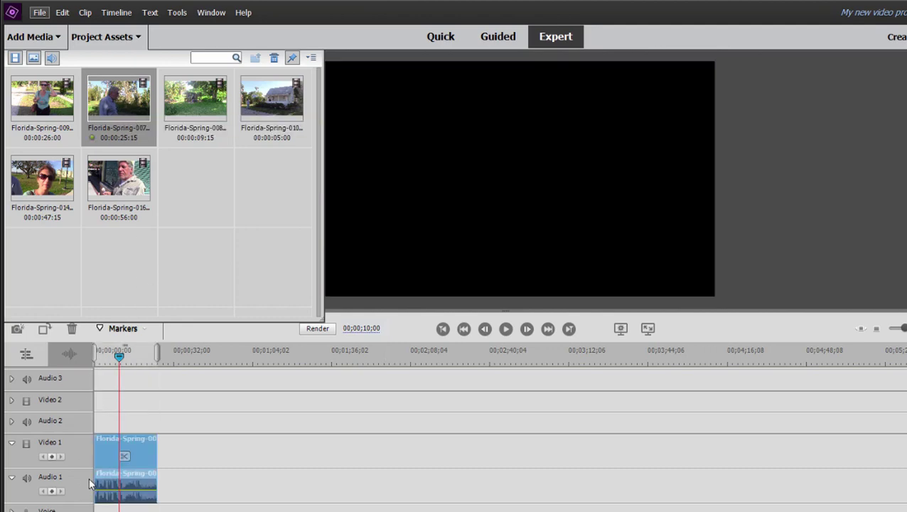
click(124, 36)
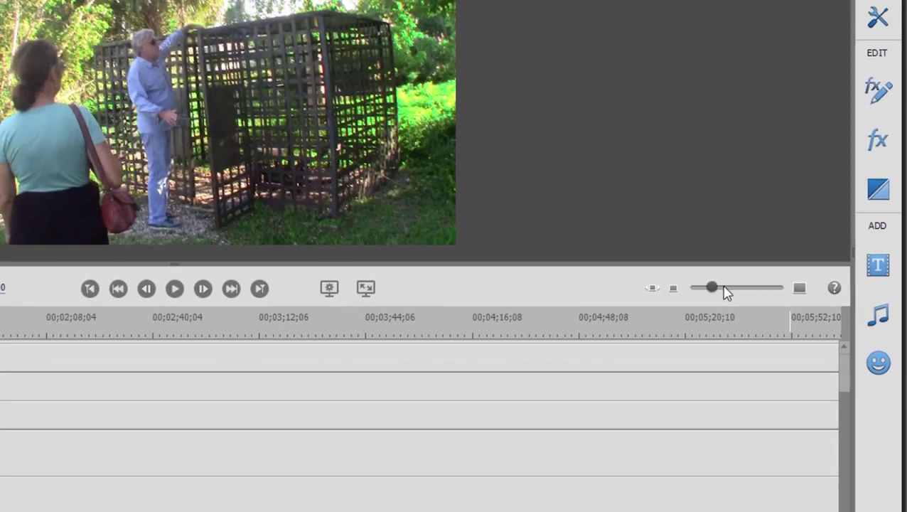
- Zoom the timeline with the slider, Fit to Visible Timeline and =/- until Florida-Spring-007 fills it
drag(640, 294, 666, 300)
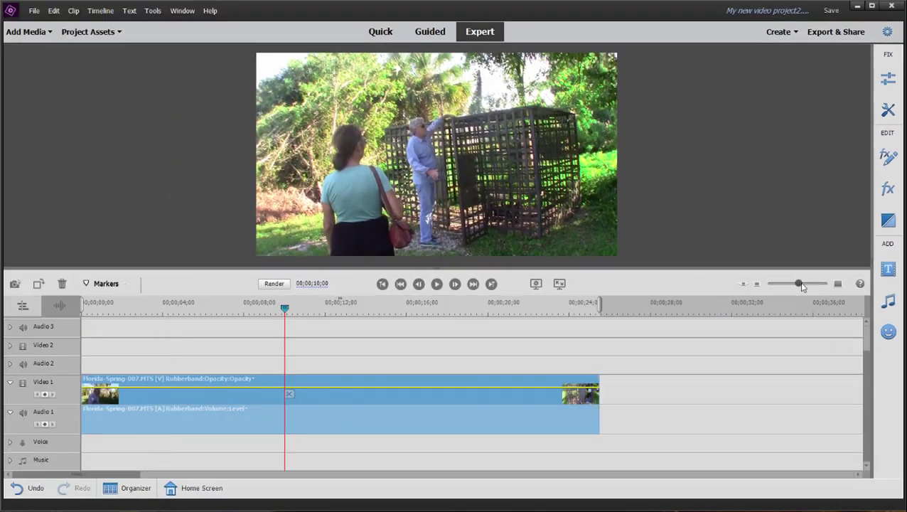
drag(802, 286, 786, 287)
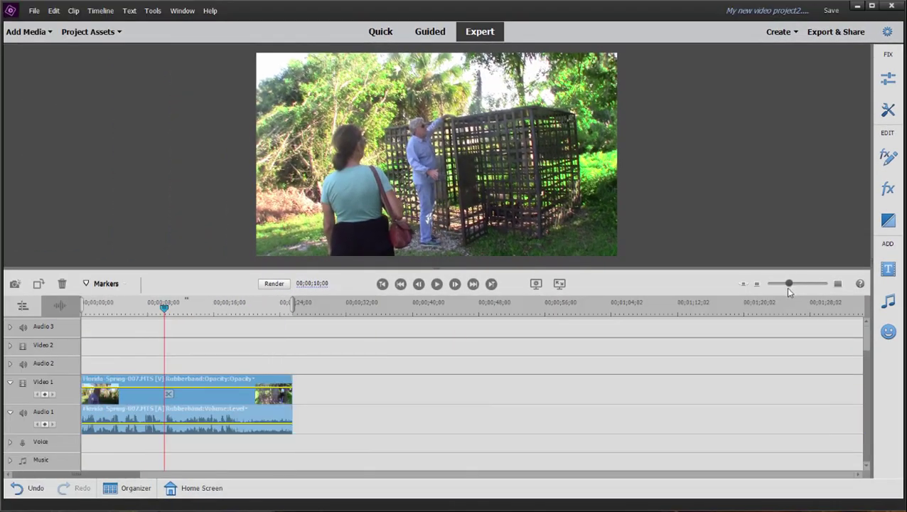
click(744, 284)
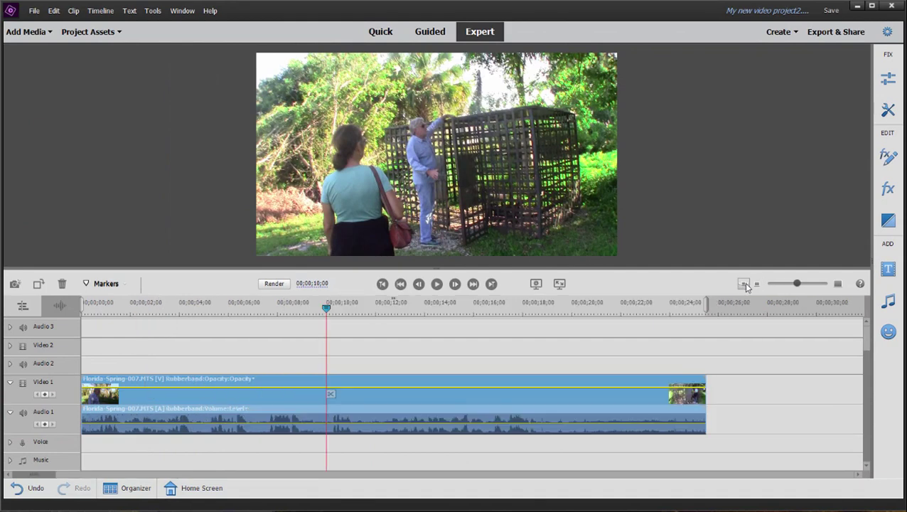
click(744, 285)
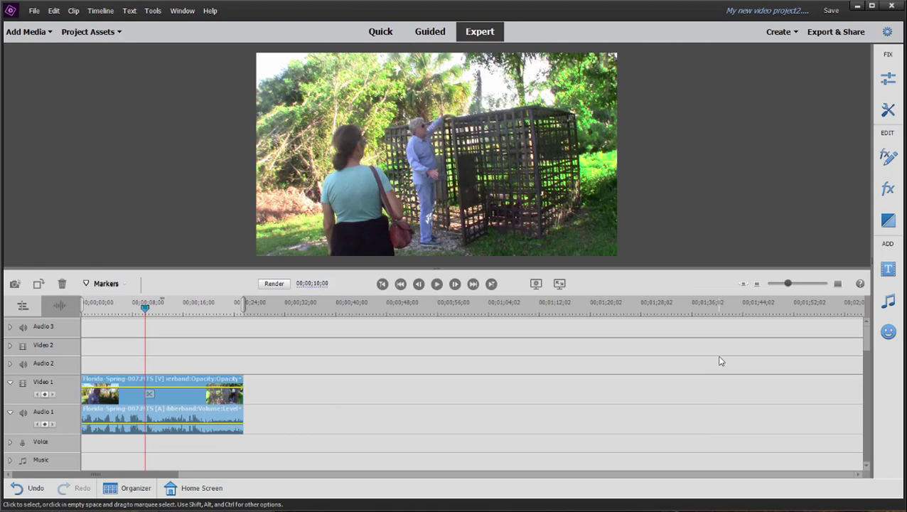
key(equal)
key(minus)
key(equal)
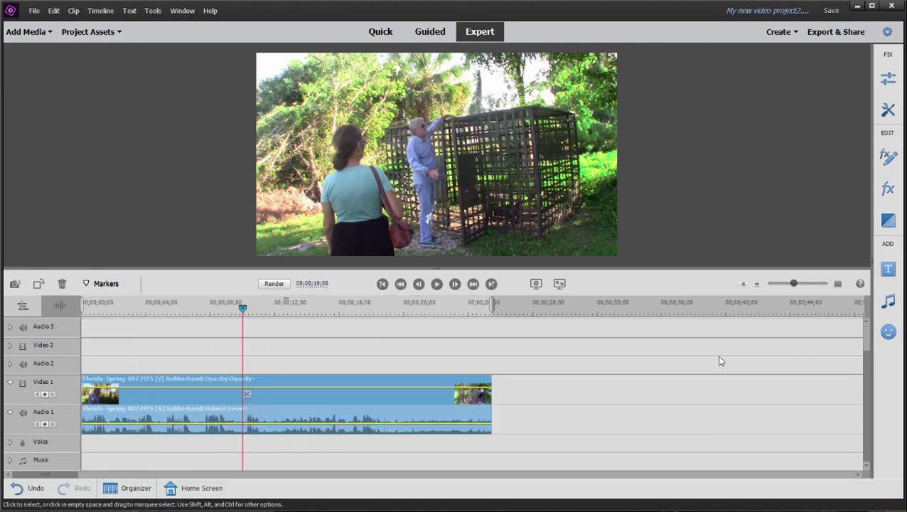
key(equal)
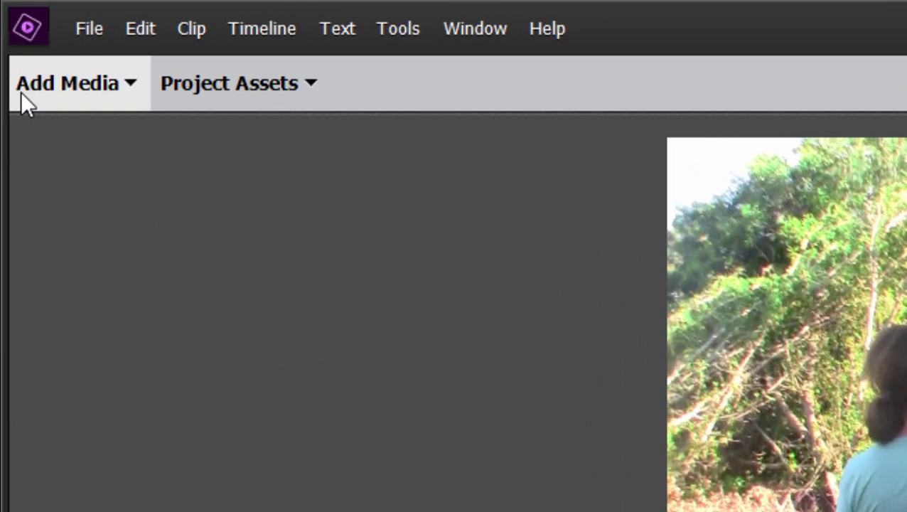
- Start the 'Videos from cameras & devices' importer with G:\<Camera or Card Reader> as source
click(20, 92)
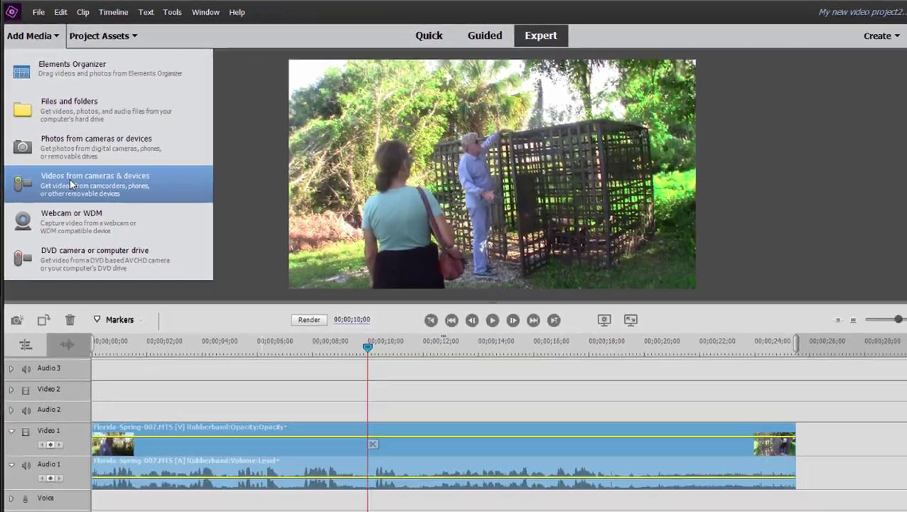
click(143, 310)
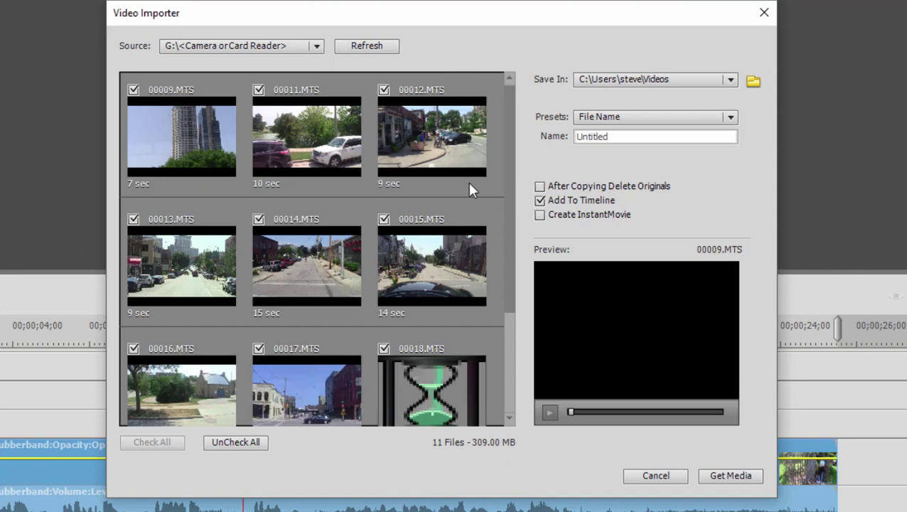
click(317, 47)
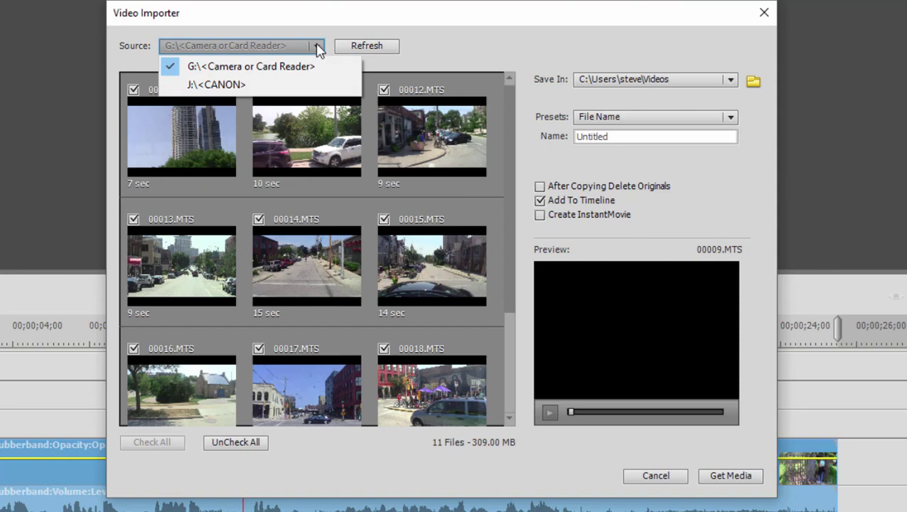
click(457, 44)
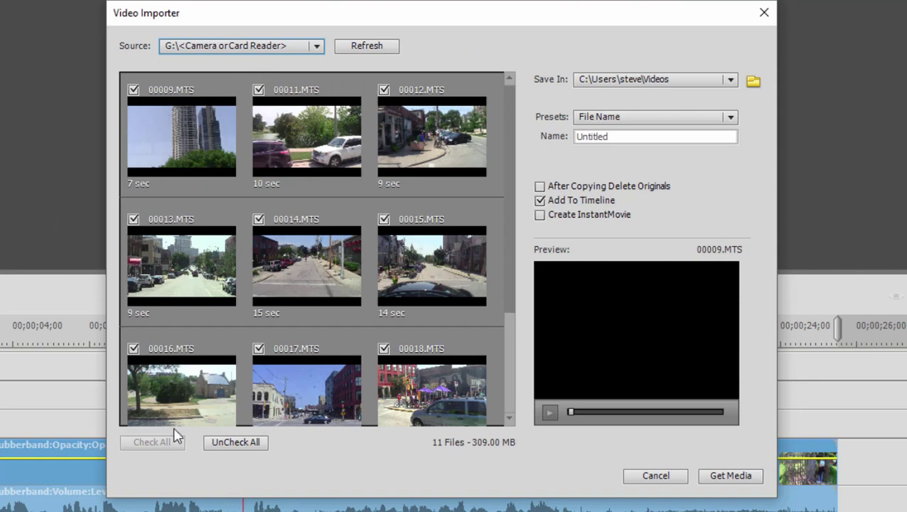
- Play clip 00009.MTS in the importer preview, then switch the preview to 00018.MTS
drag(512, 273, 502, 204)
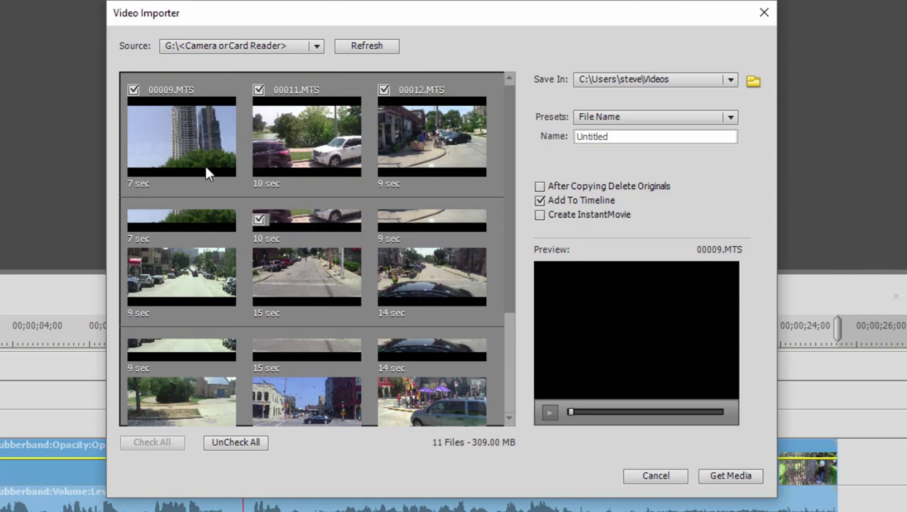
click(187, 141)
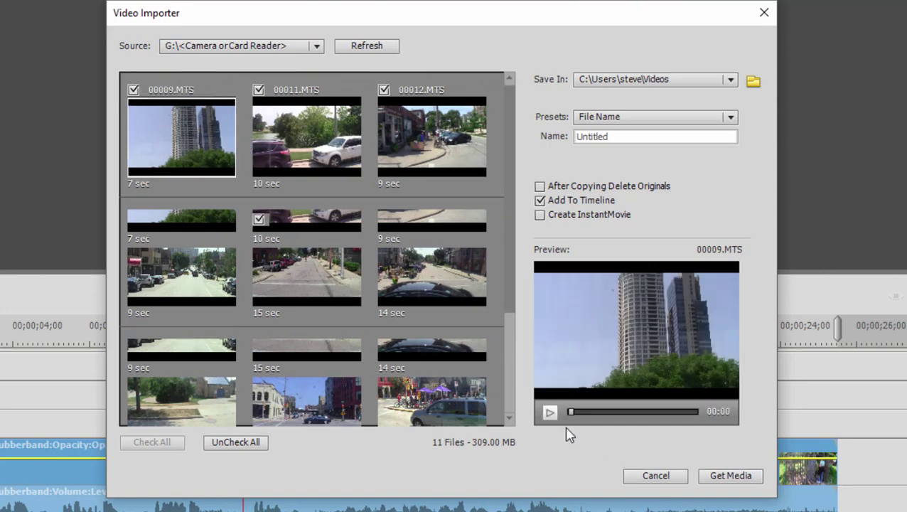
click(551, 414)
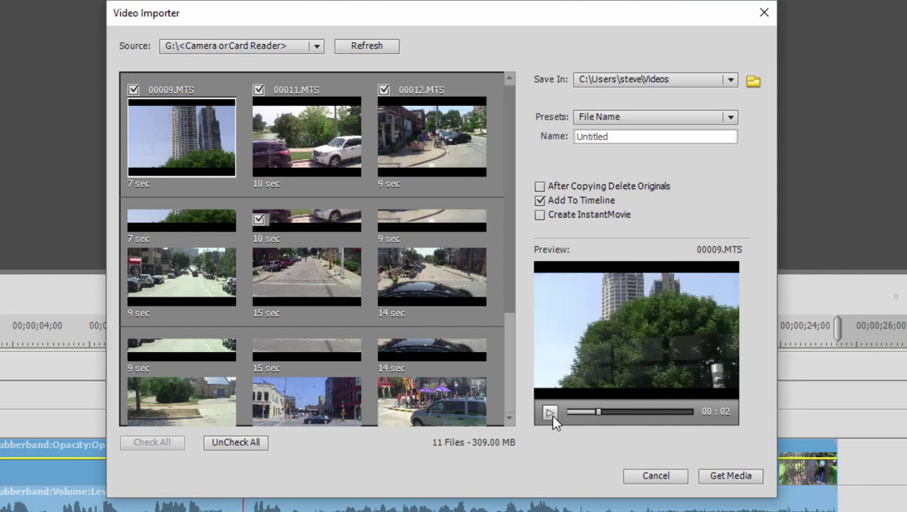
click(433, 391)
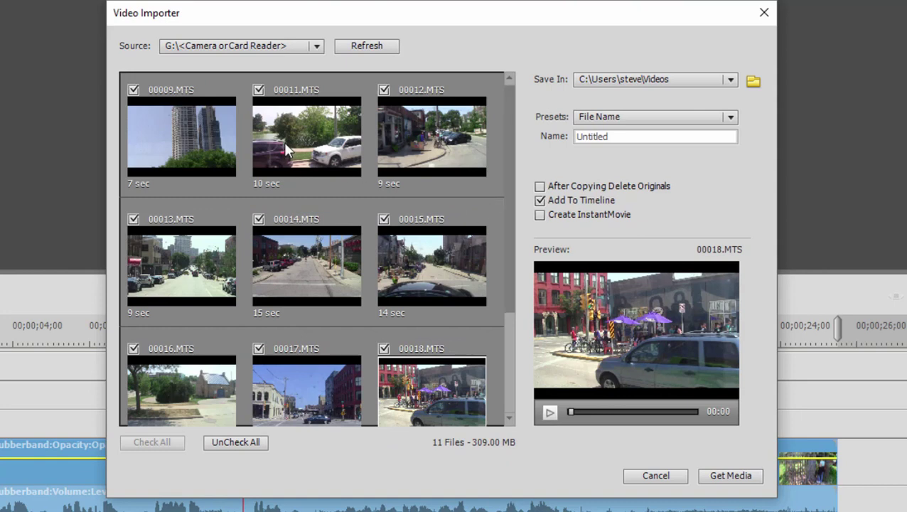
- Check only 00009, 00011 and 00014.MTS (66.44 MB) and turn off Add To Timeline
click(226, 444)
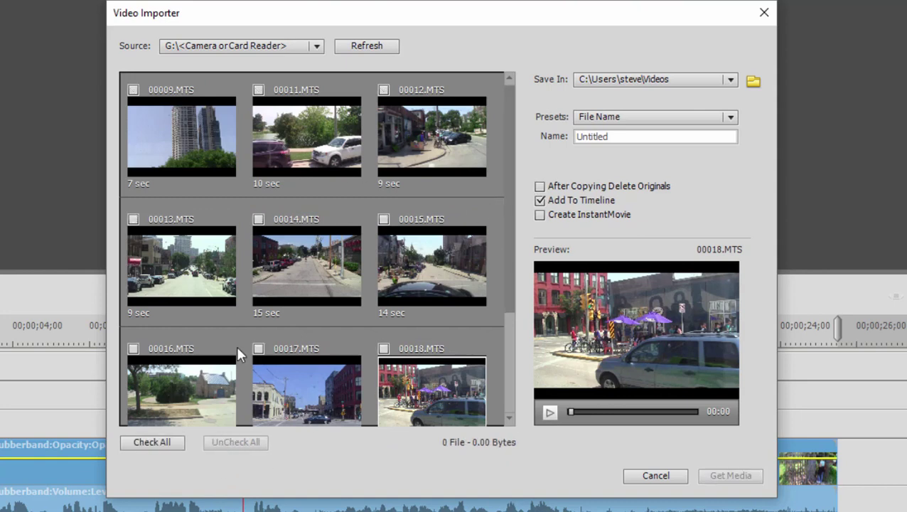
click(258, 219)
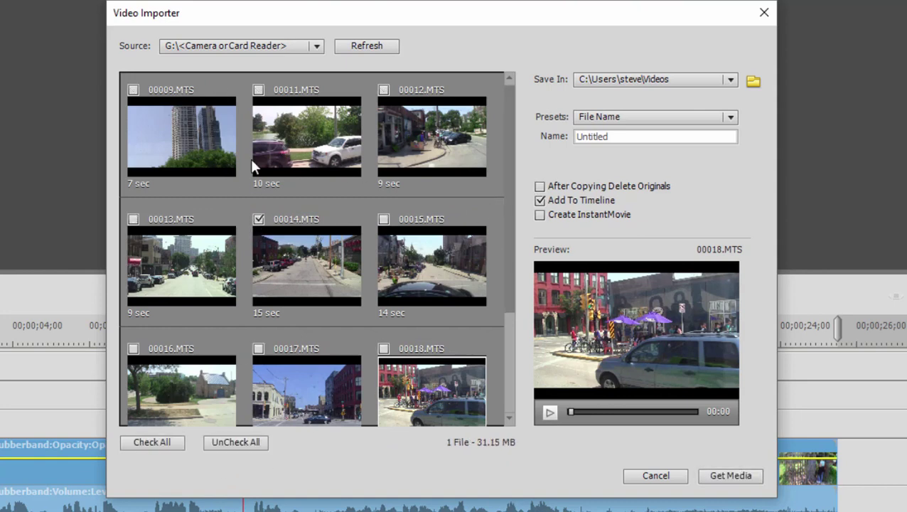
click(258, 90)
click(133, 90)
click(541, 200)
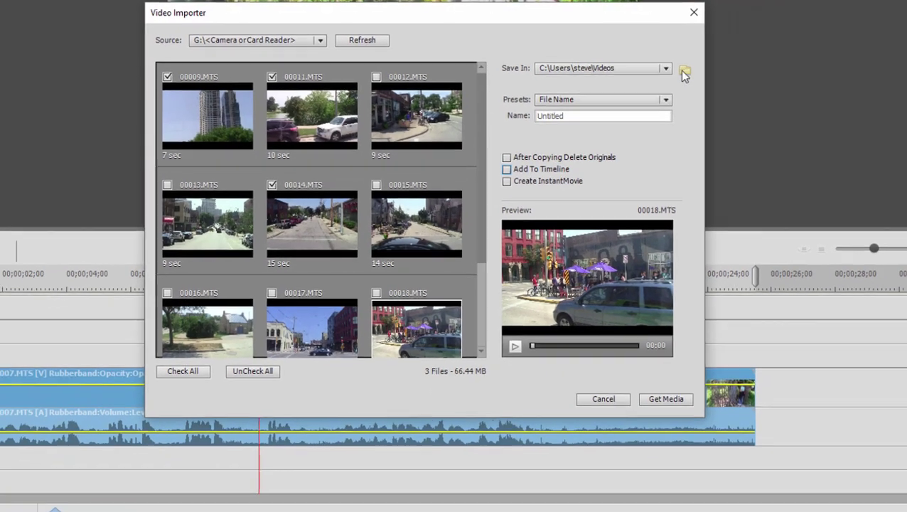
click(733, 79)
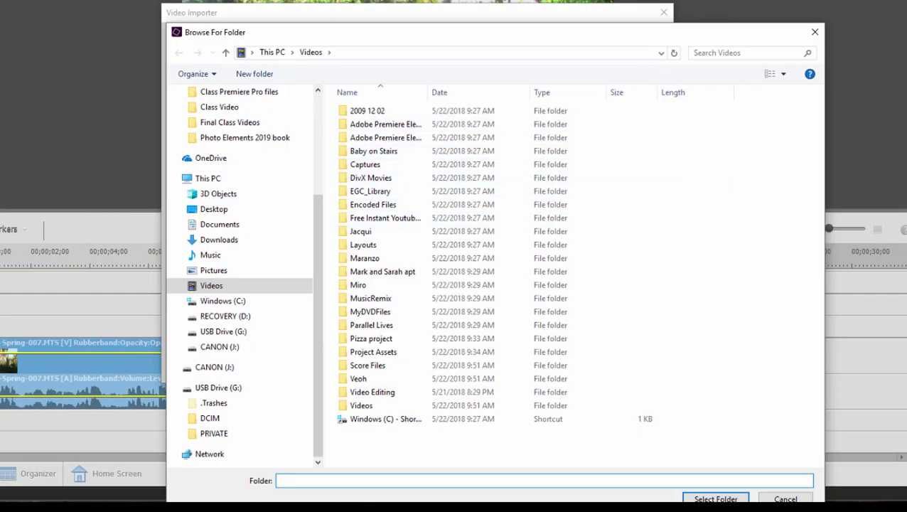
click(814, 32)
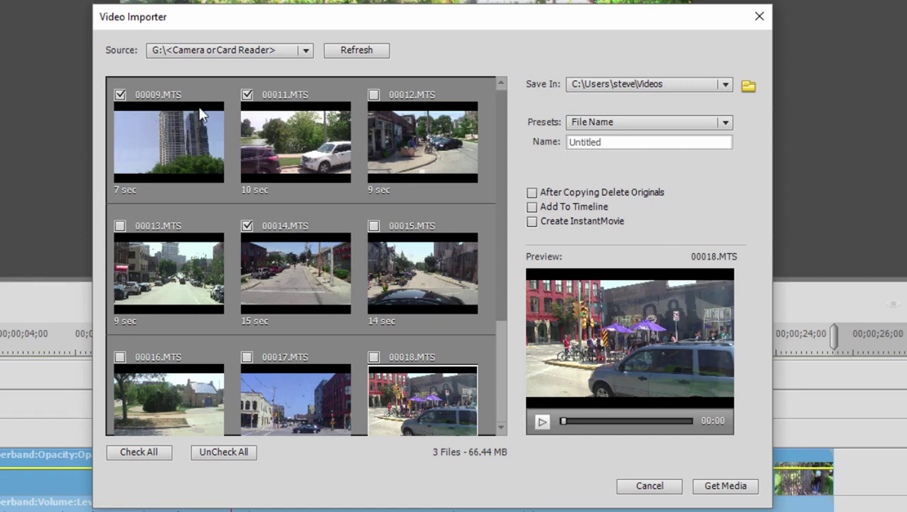
- Name the copies with the Custom Name-Number preset as 'Touring' and start Get Media
click(724, 122)
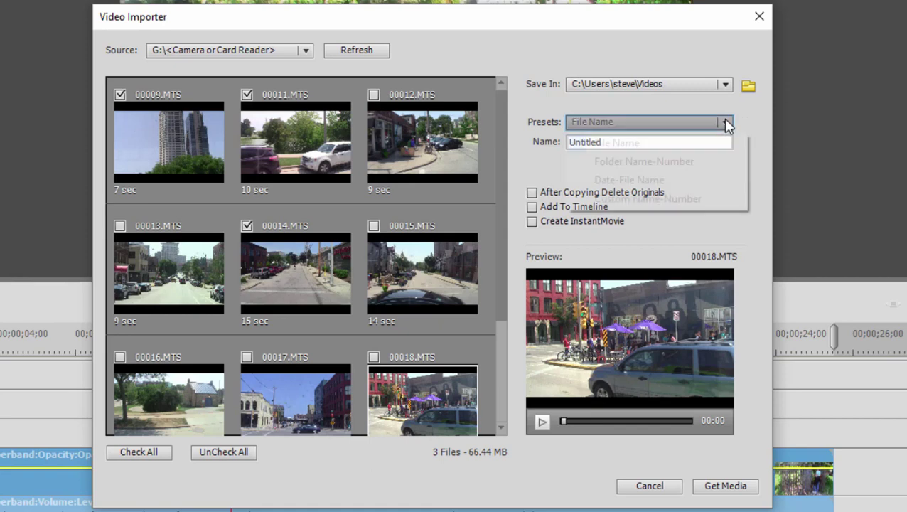
click(669, 200)
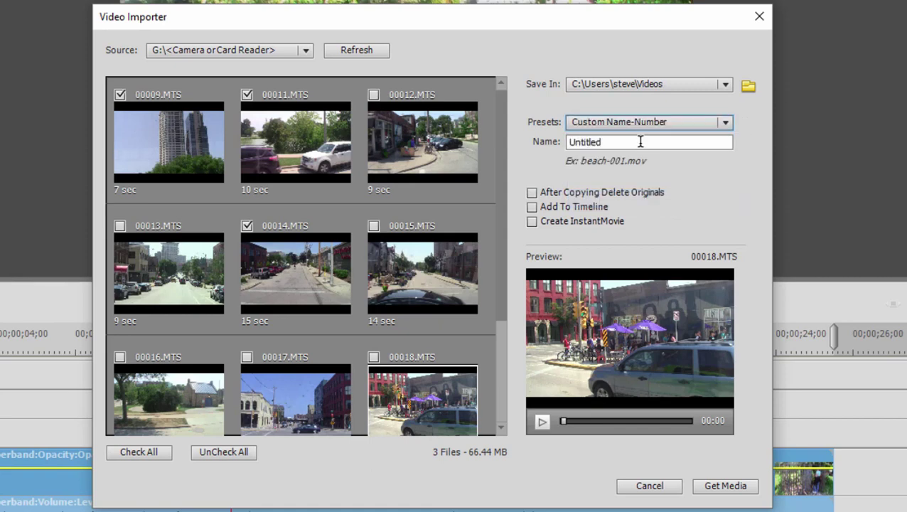
double_click(640, 141)
text(Touring)
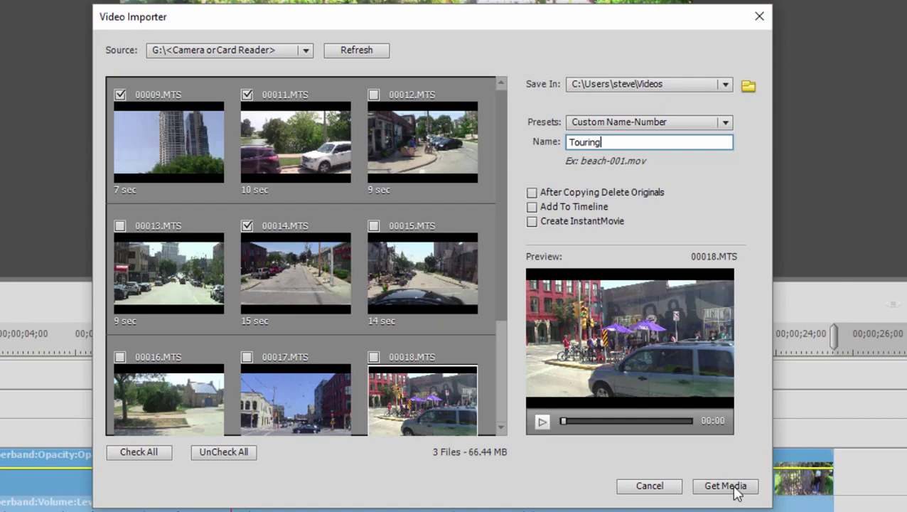
click(728, 486)
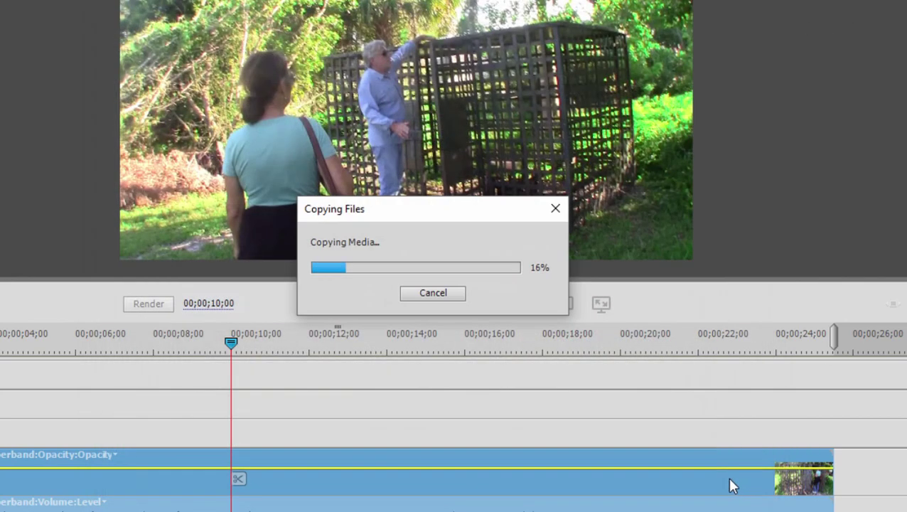